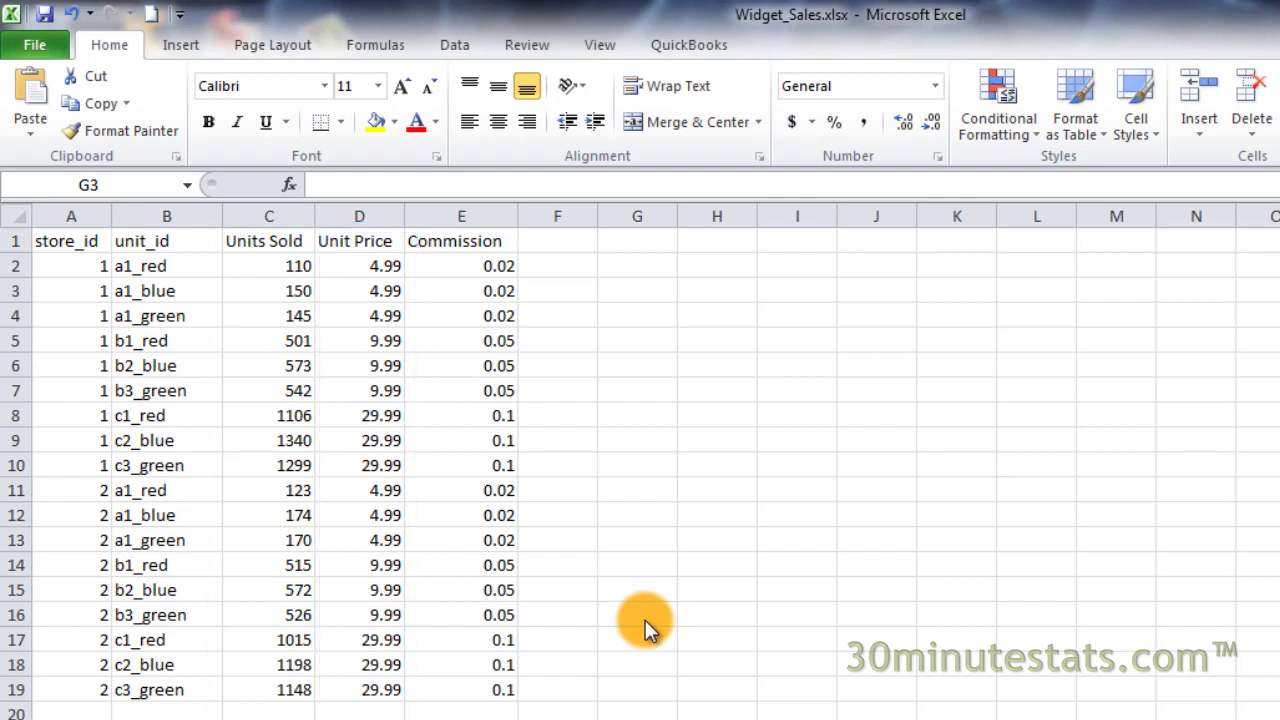
# - Enter the 'Revenue' heading in G1 and start typing =C2:C19*D2:D19 over G2:G19
pyautogui.click(647, 243)
pyautogui.write('Re')
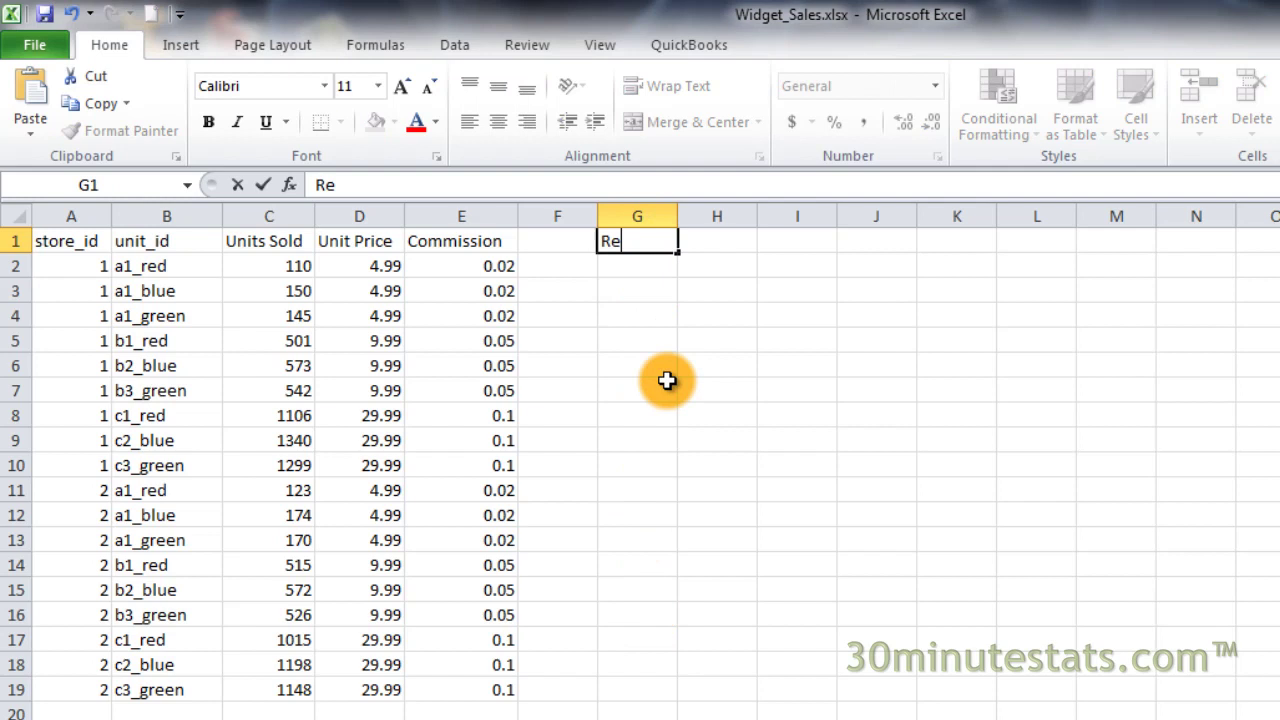
pyautogui.write('venue')
pyautogui.press('Return')
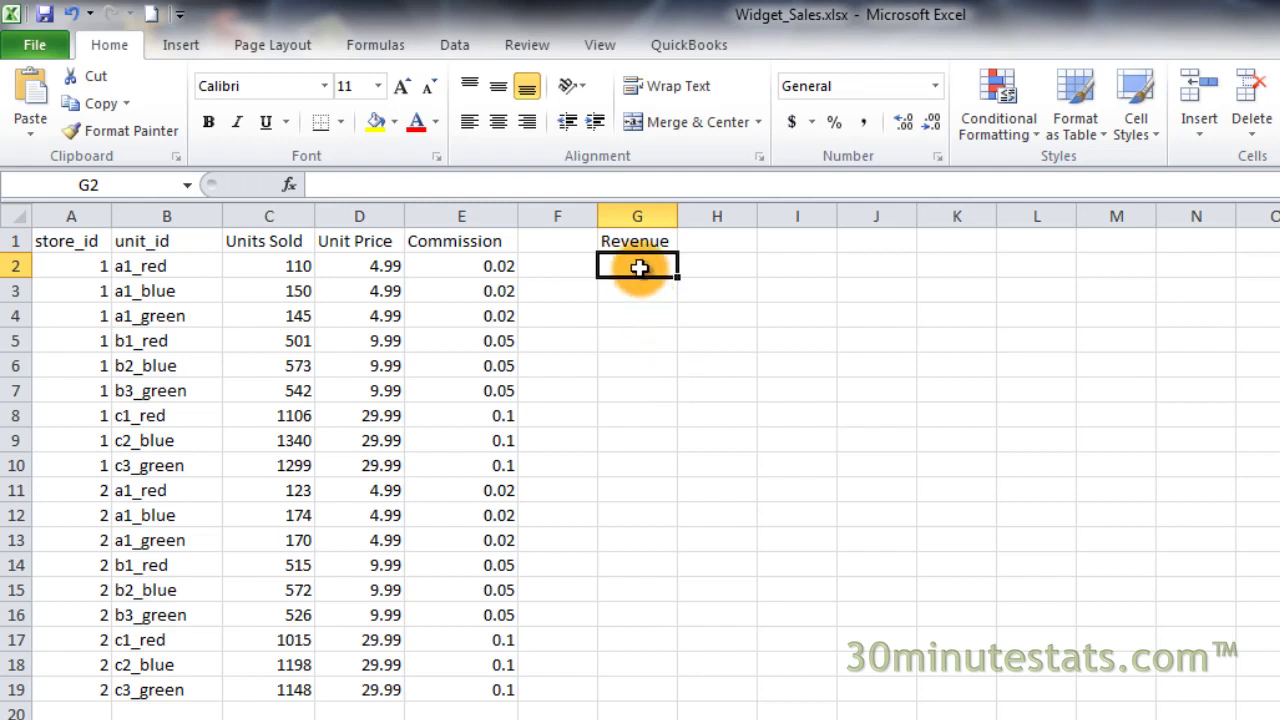
pyautogui.moveTo(634, 266); pyautogui.dragTo(634, 687)
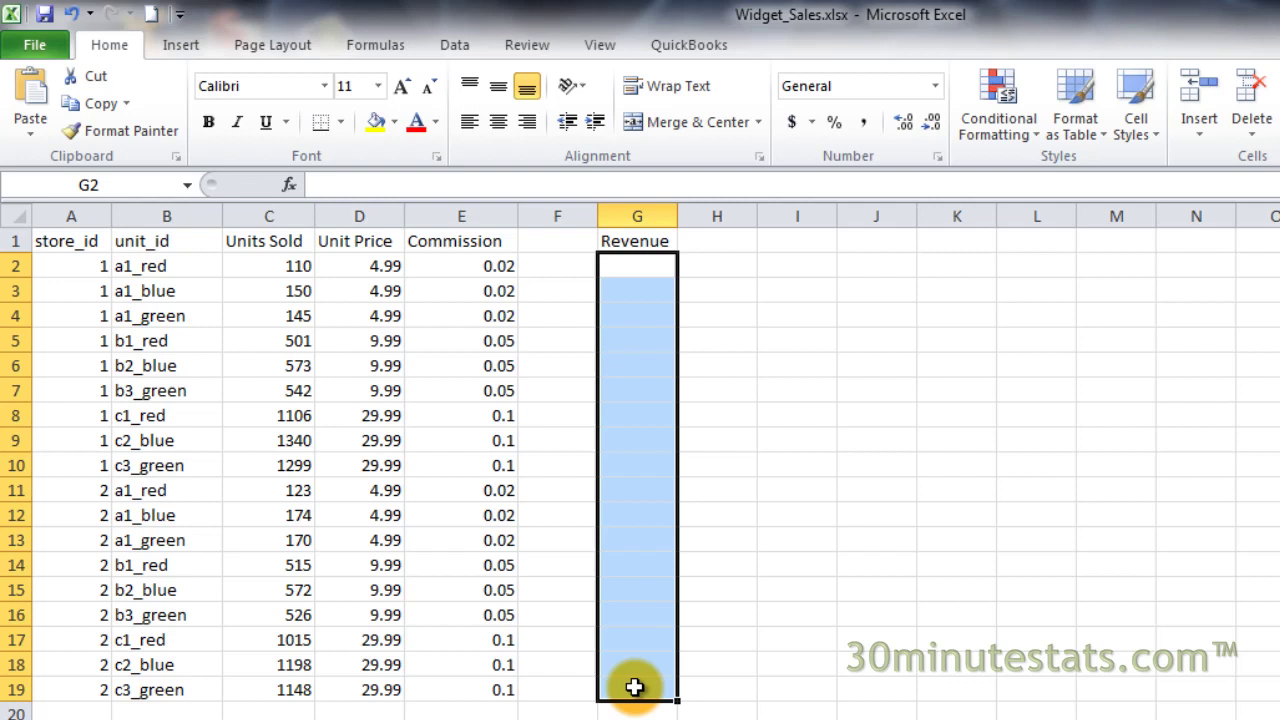
pyautogui.write('=')
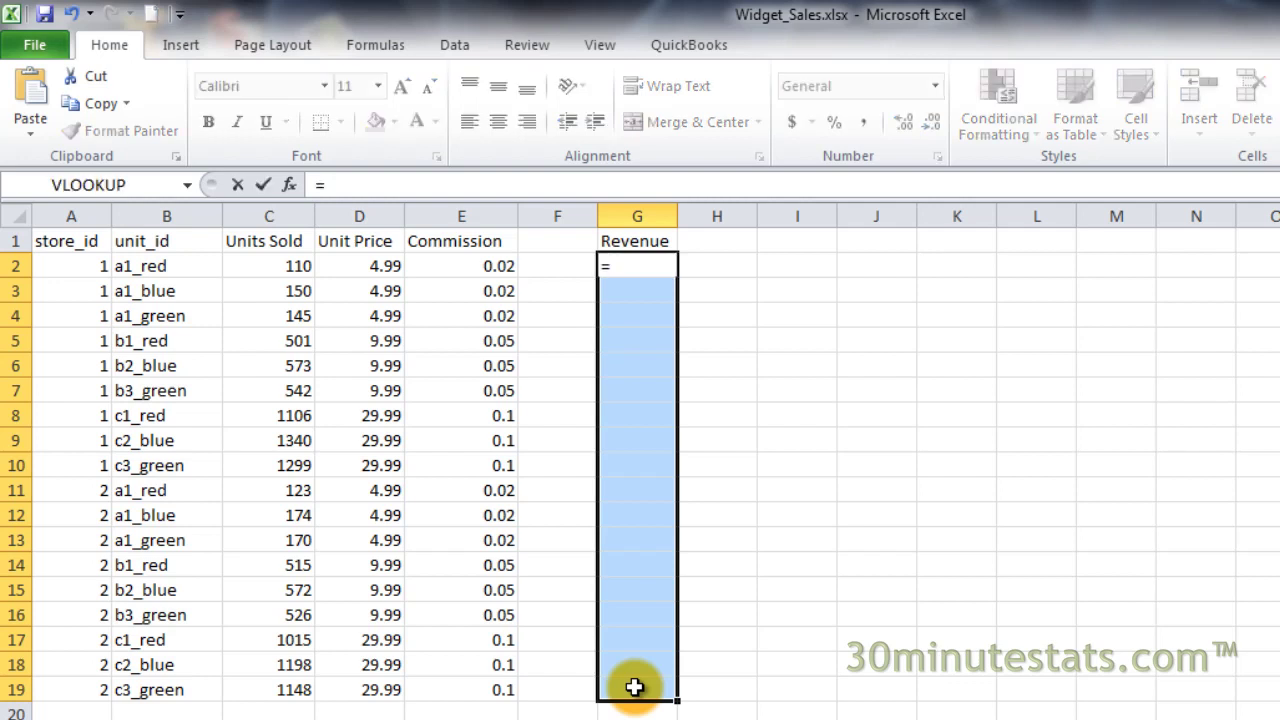
pyautogui.write('C2:C19')
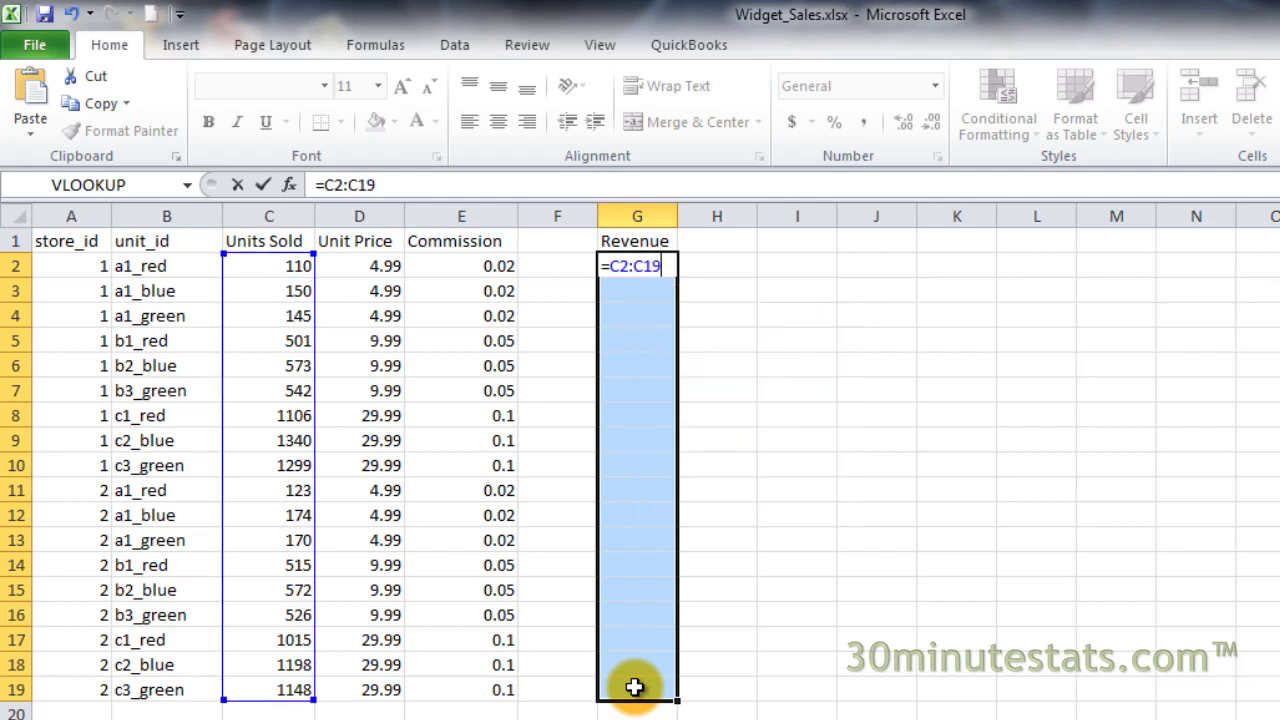
pyautogui.write('*D')
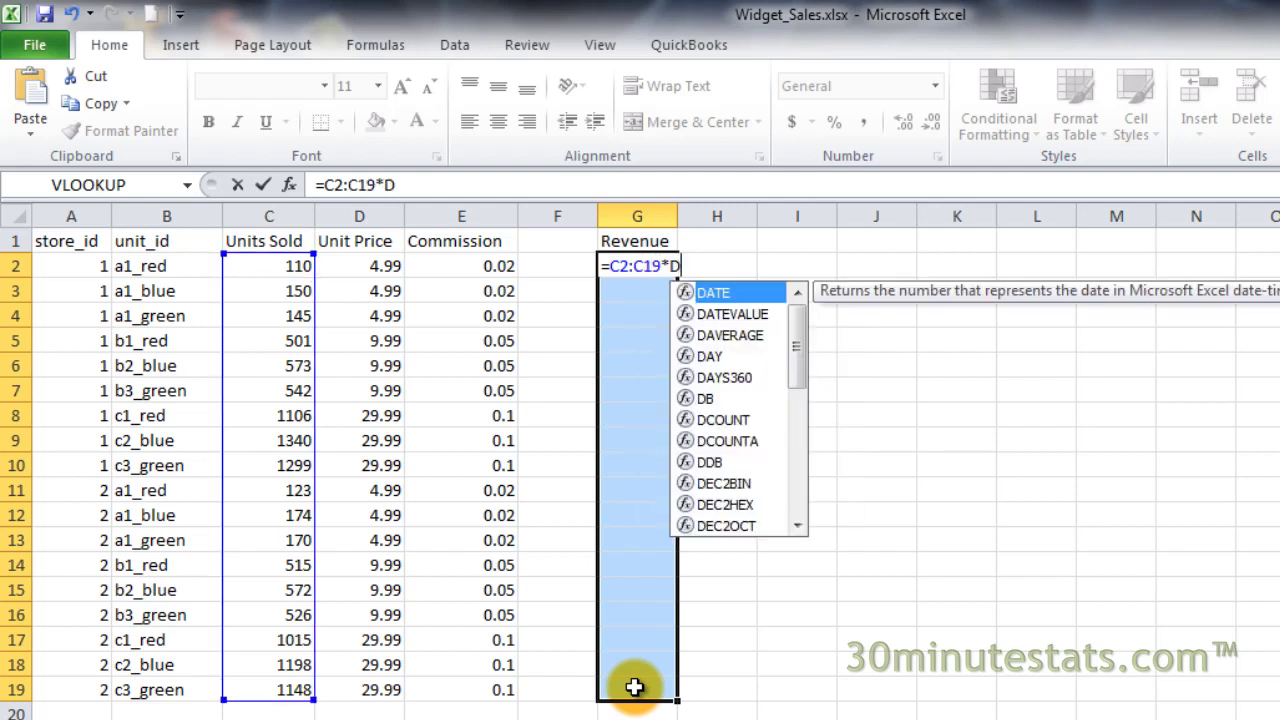
pyautogui.write('2:D')
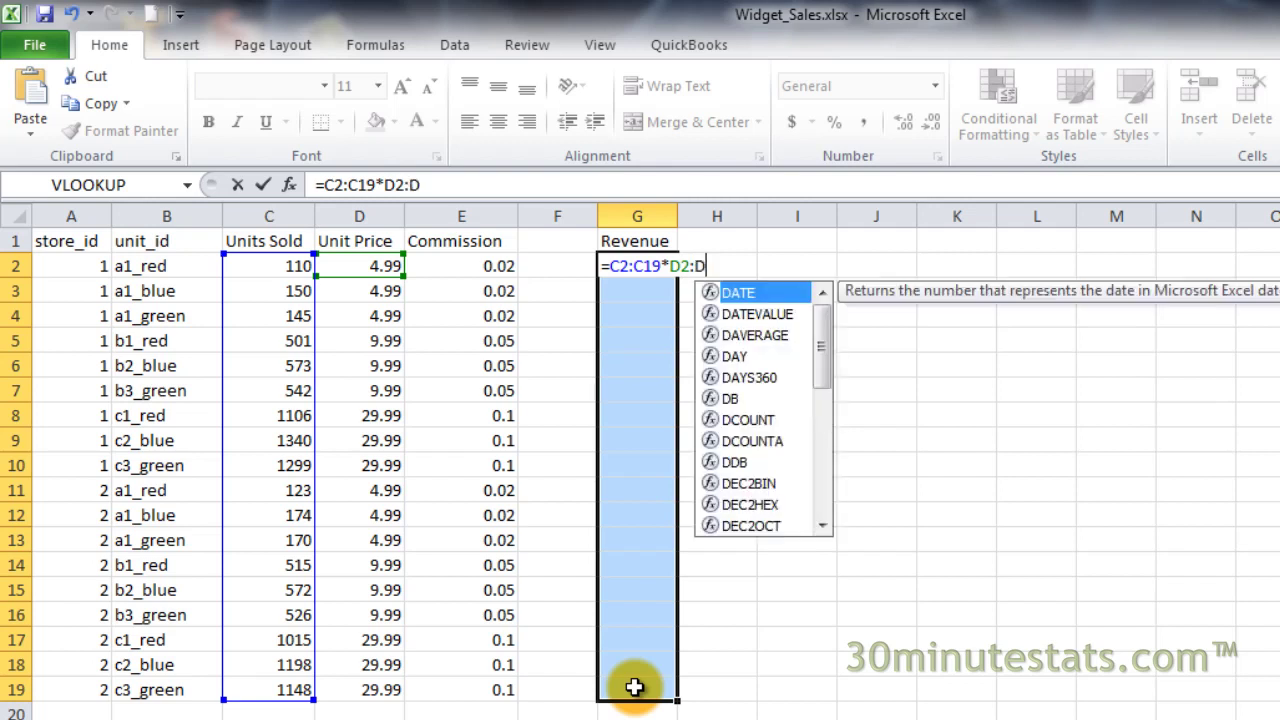
pyautogui.write('19')
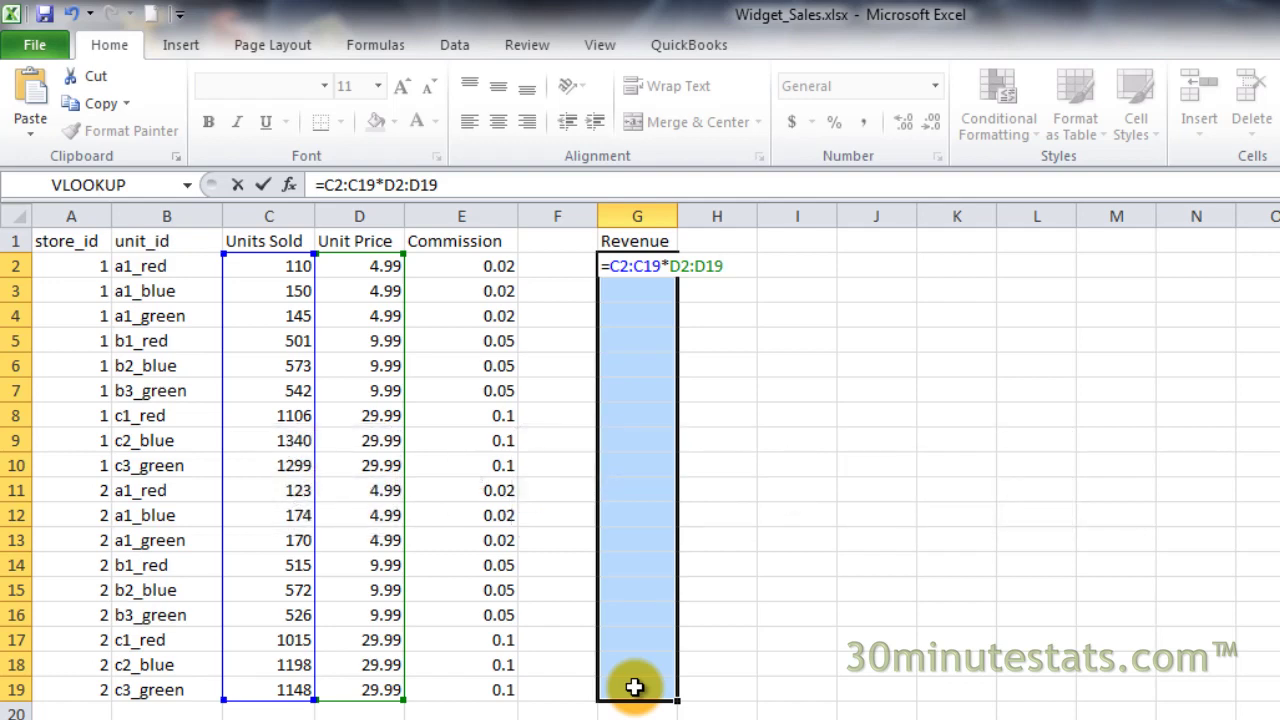
# - Commit {=C2:C19*D2:D19} as an array formula in G2:G19 and verify it in cells G2–G16
pyautogui.hotkey('ctrl', 'shift', 'Return')
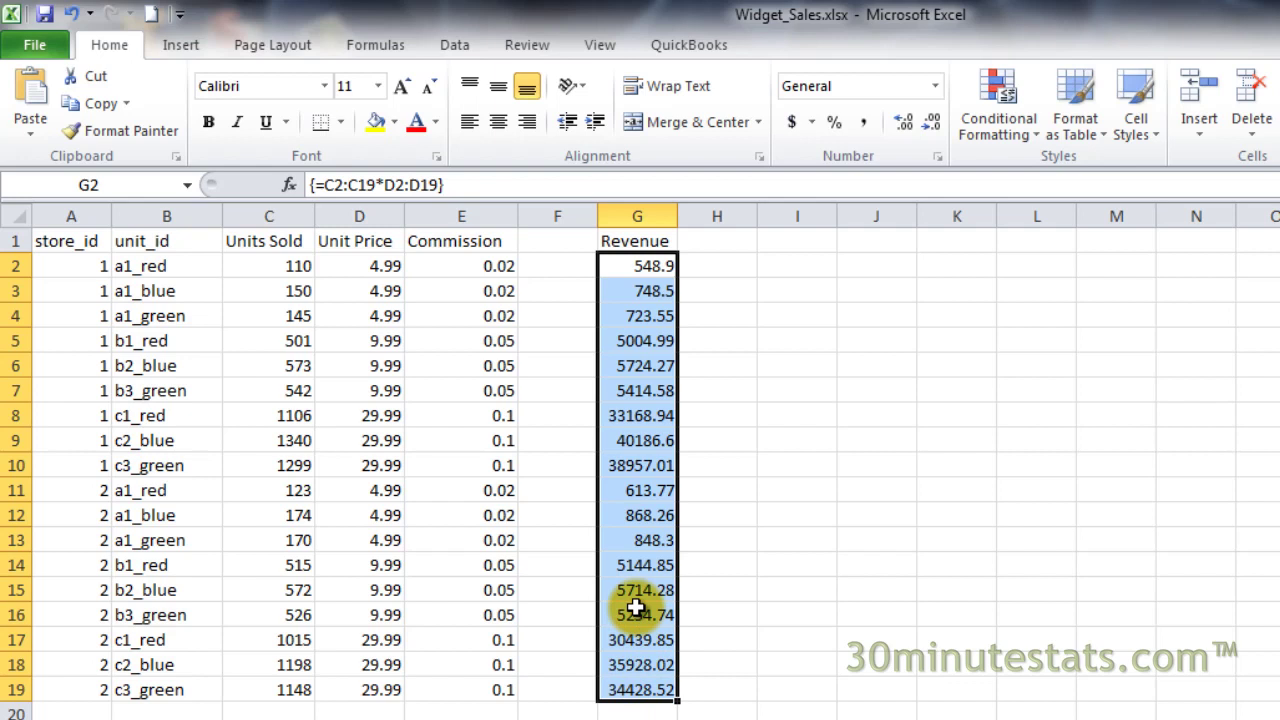
pyautogui.click(645, 267)
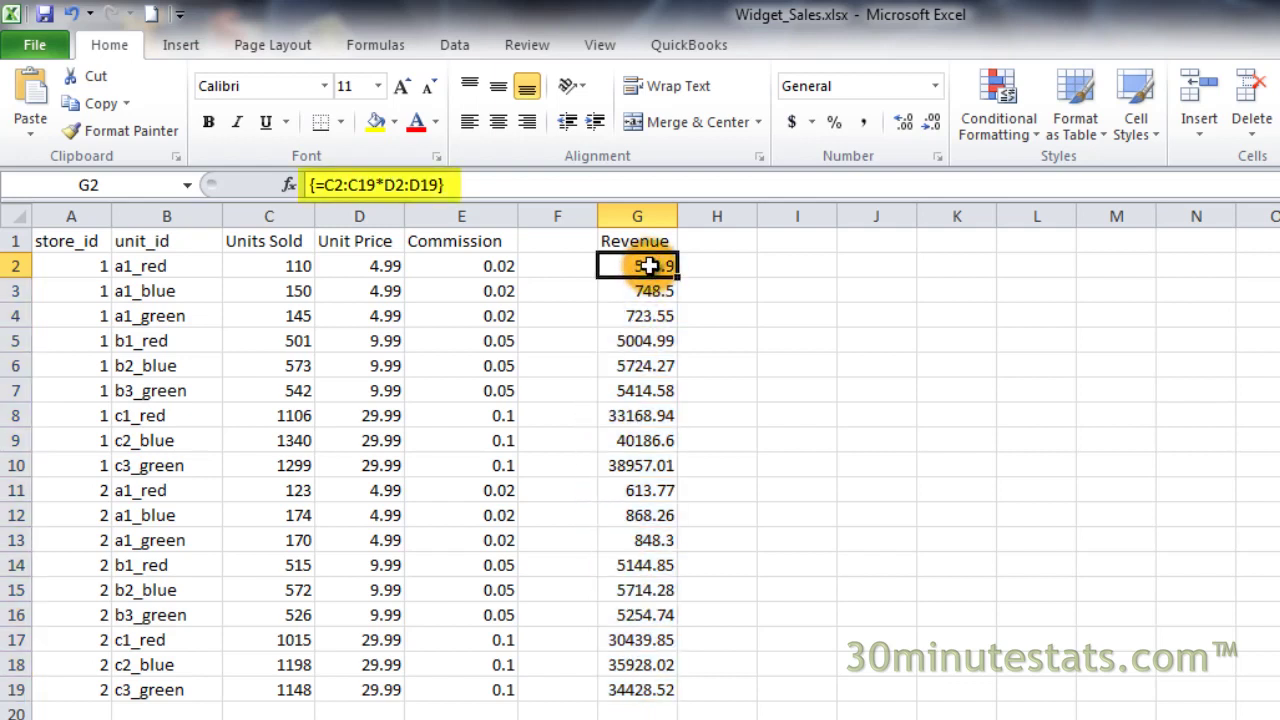
pyautogui.click(654, 290)
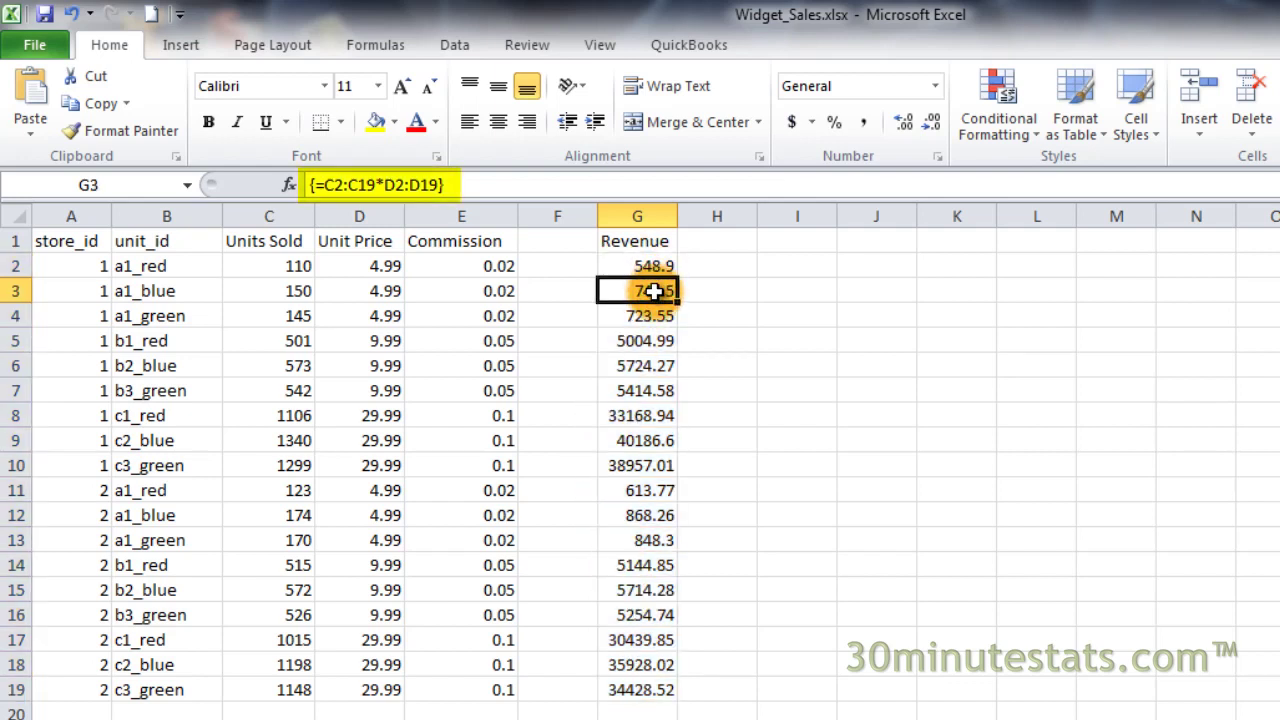
pyautogui.click(658, 316)
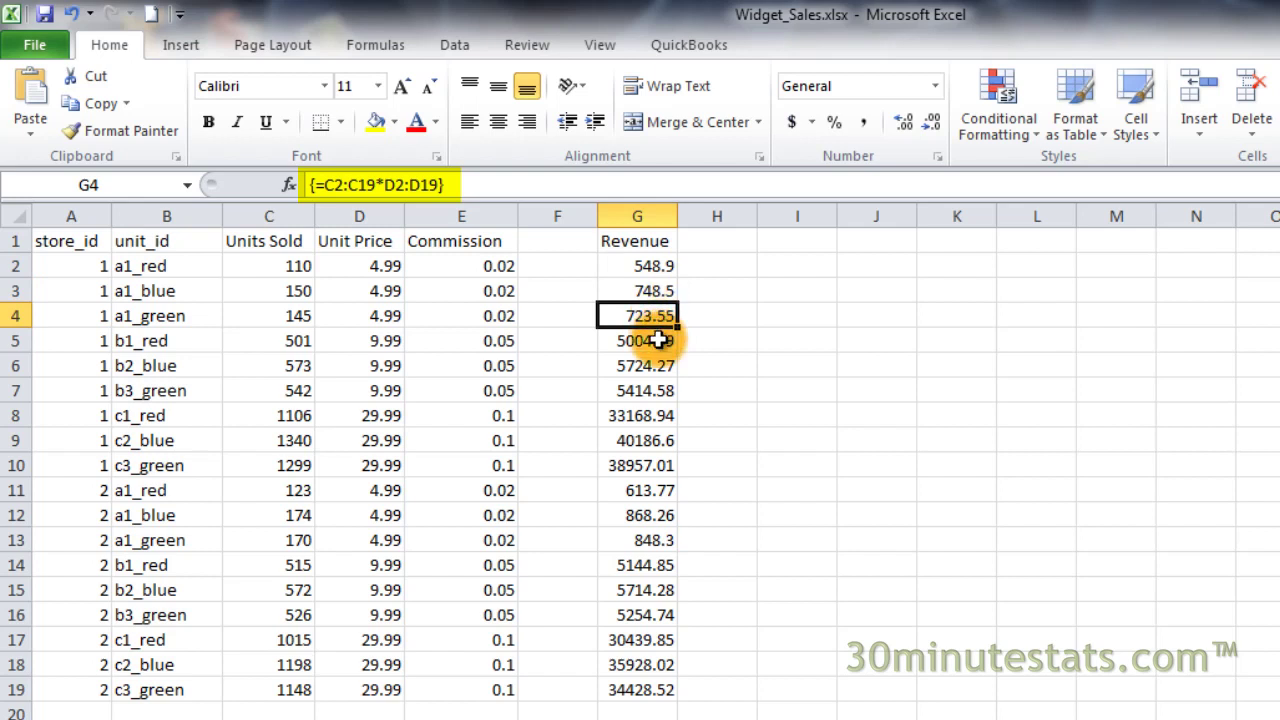
pyautogui.click(658, 341)
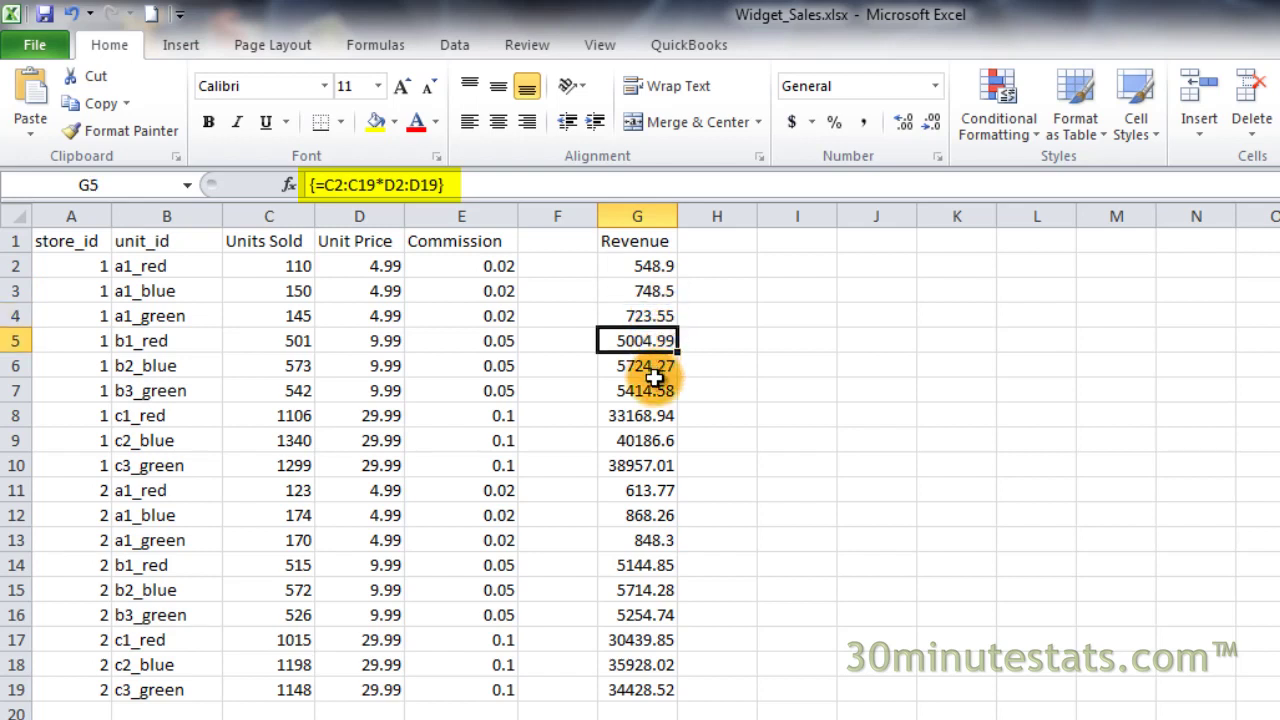
pyautogui.click(652, 382)
pyautogui.click(640, 508)
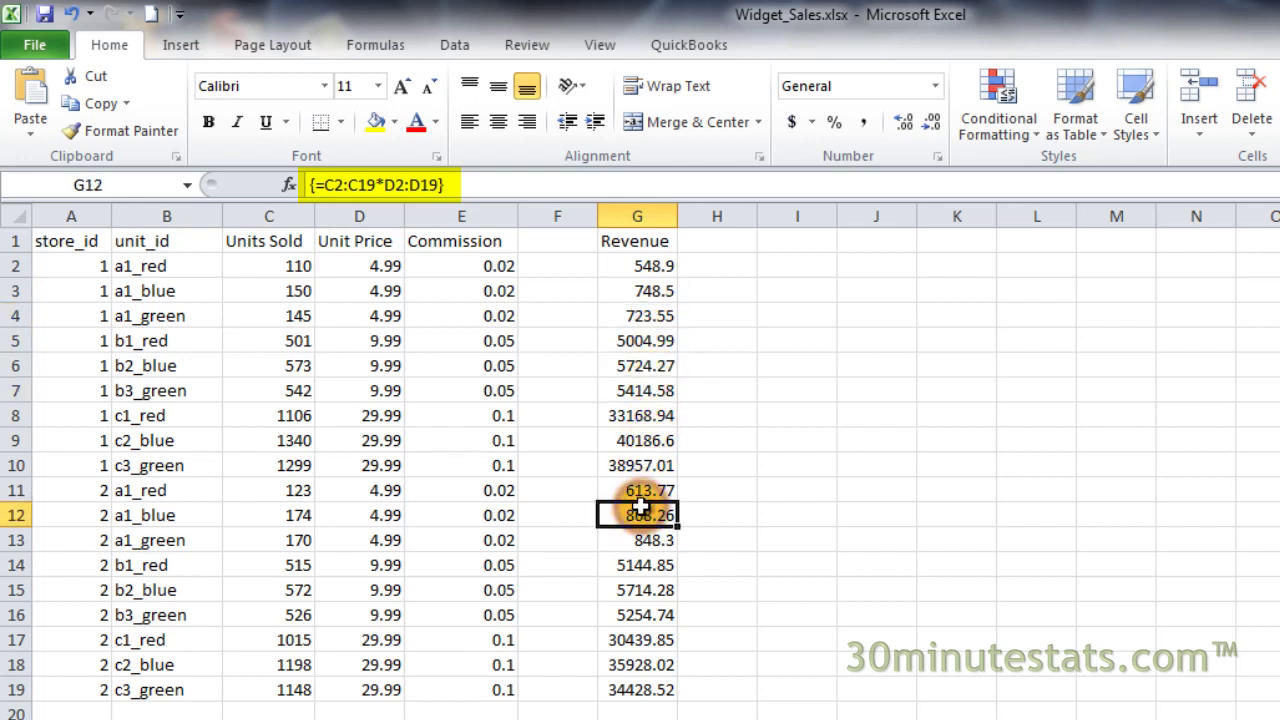
pyautogui.click(632, 612)
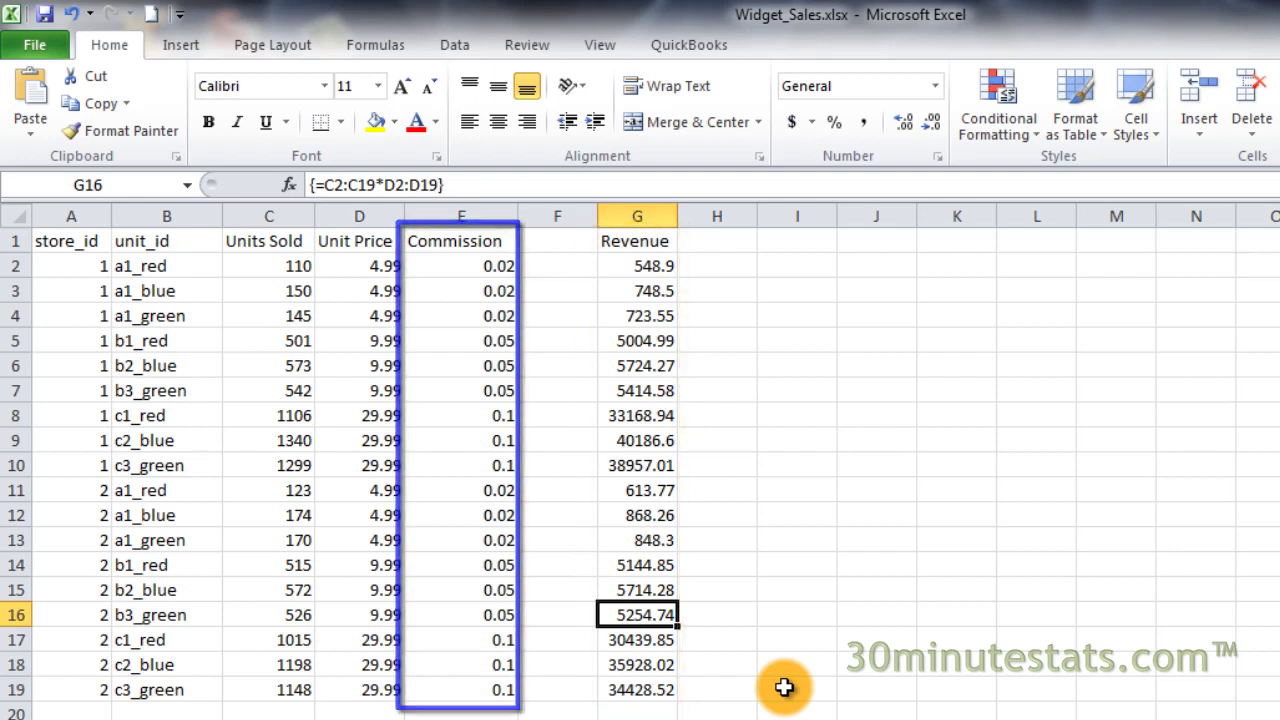
# - Enter the 'Earnings' heading in H1 and start typing =G2:G19*E2:E19 over H2:H19
pyautogui.click(716, 246)
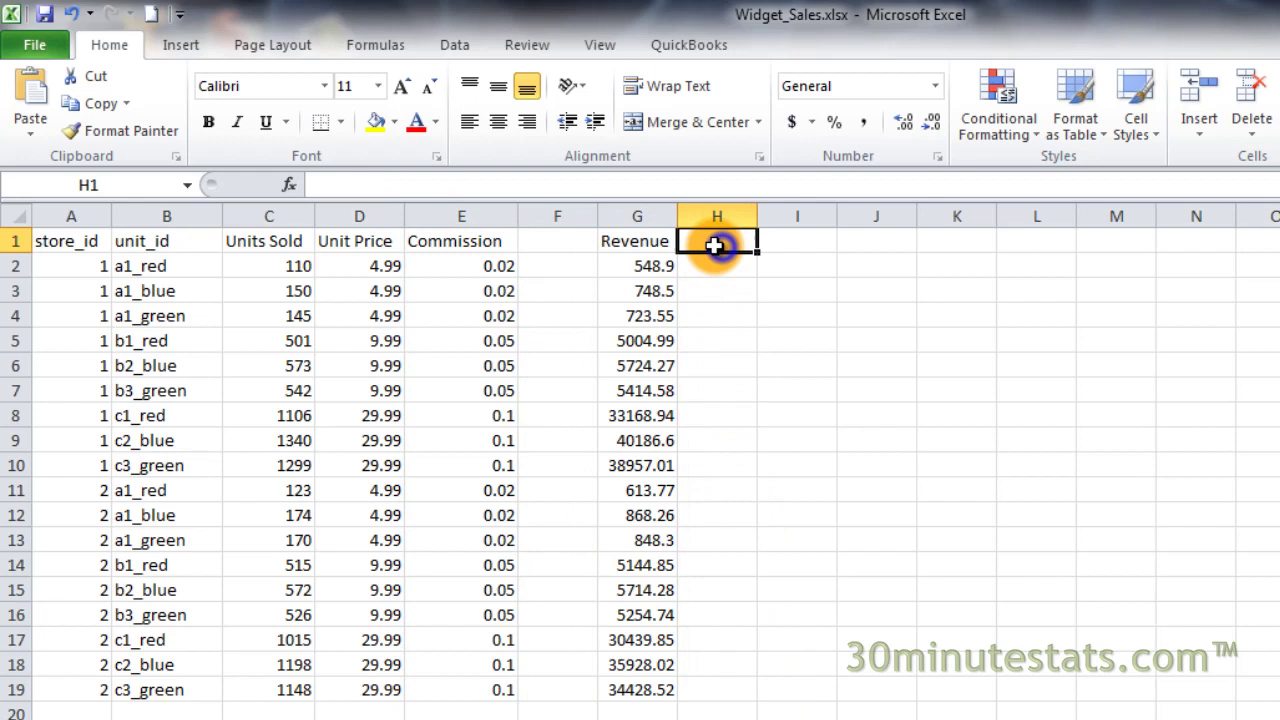
pyautogui.write('E')
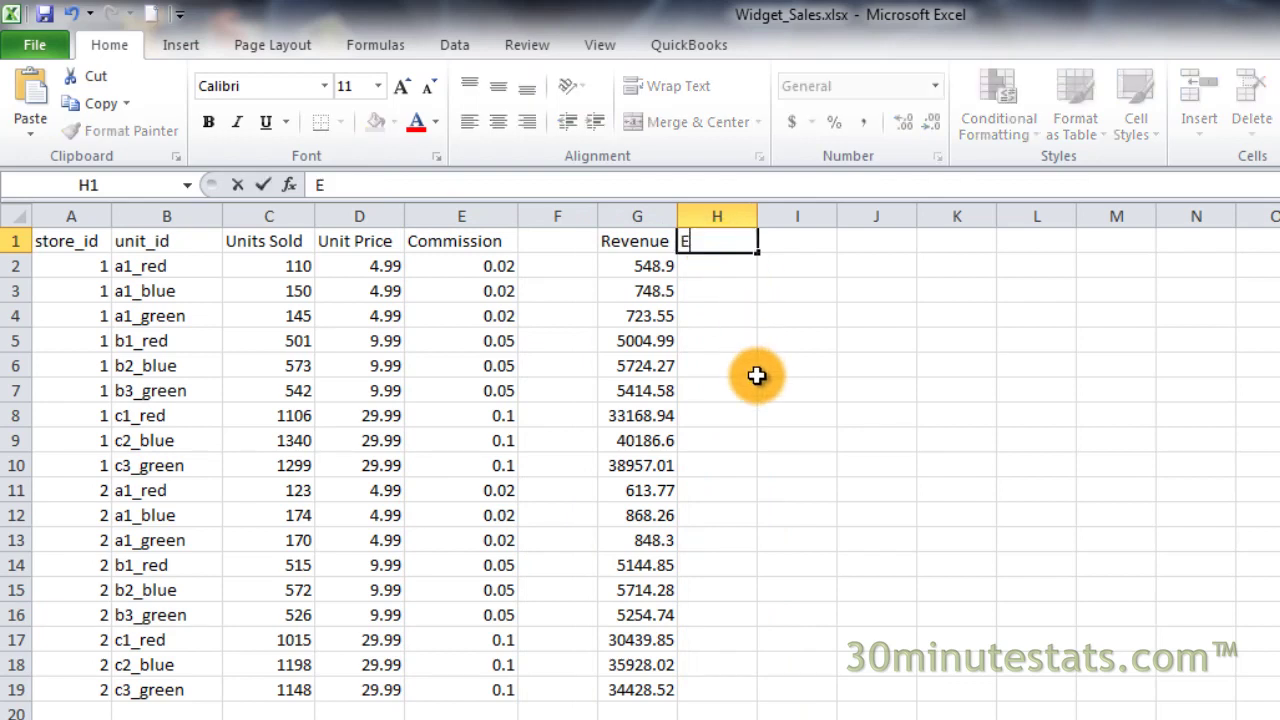
pyautogui.write('arnings')
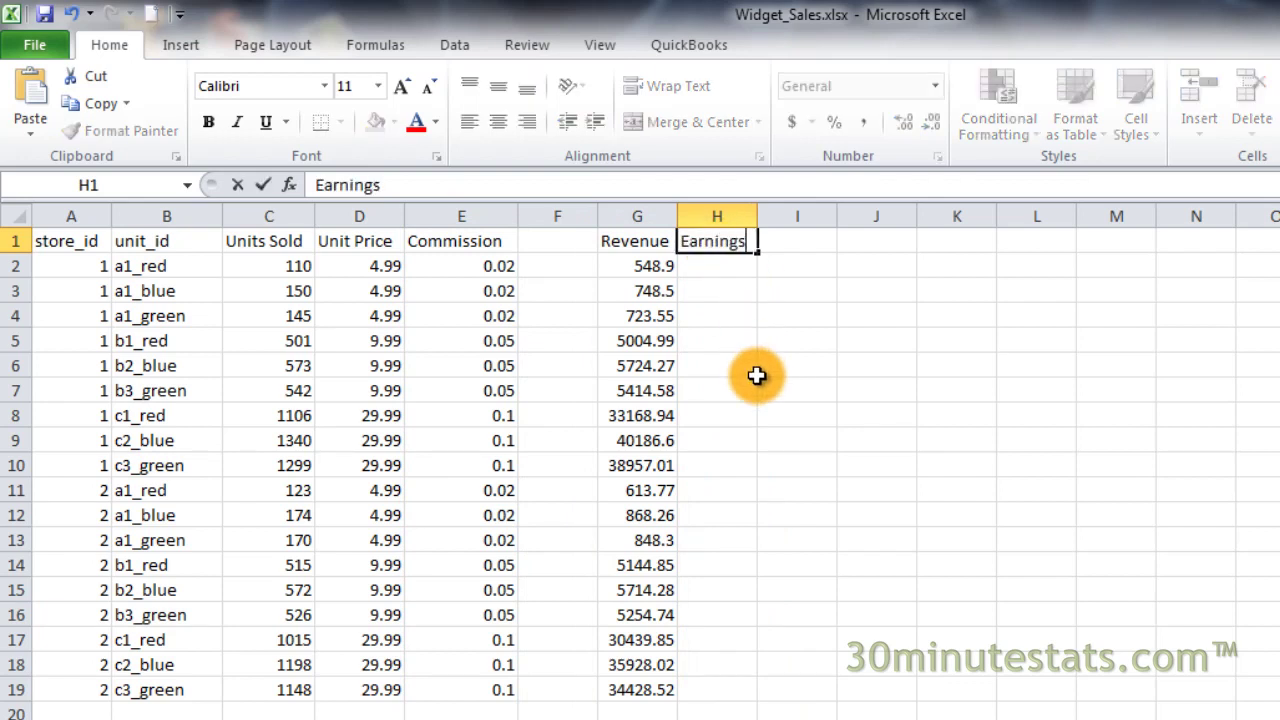
pyautogui.press('Return')
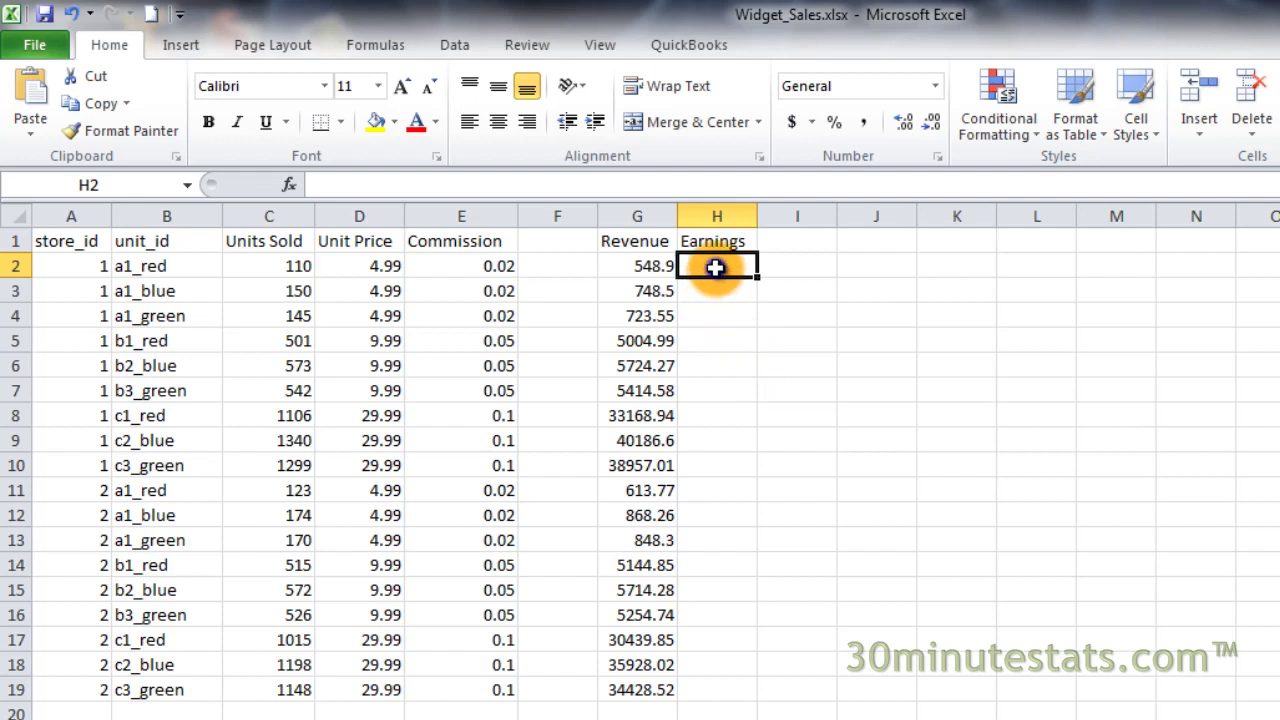
pyautogui.moveTo(714, 270); pyautogui.dragTo(704, 686)
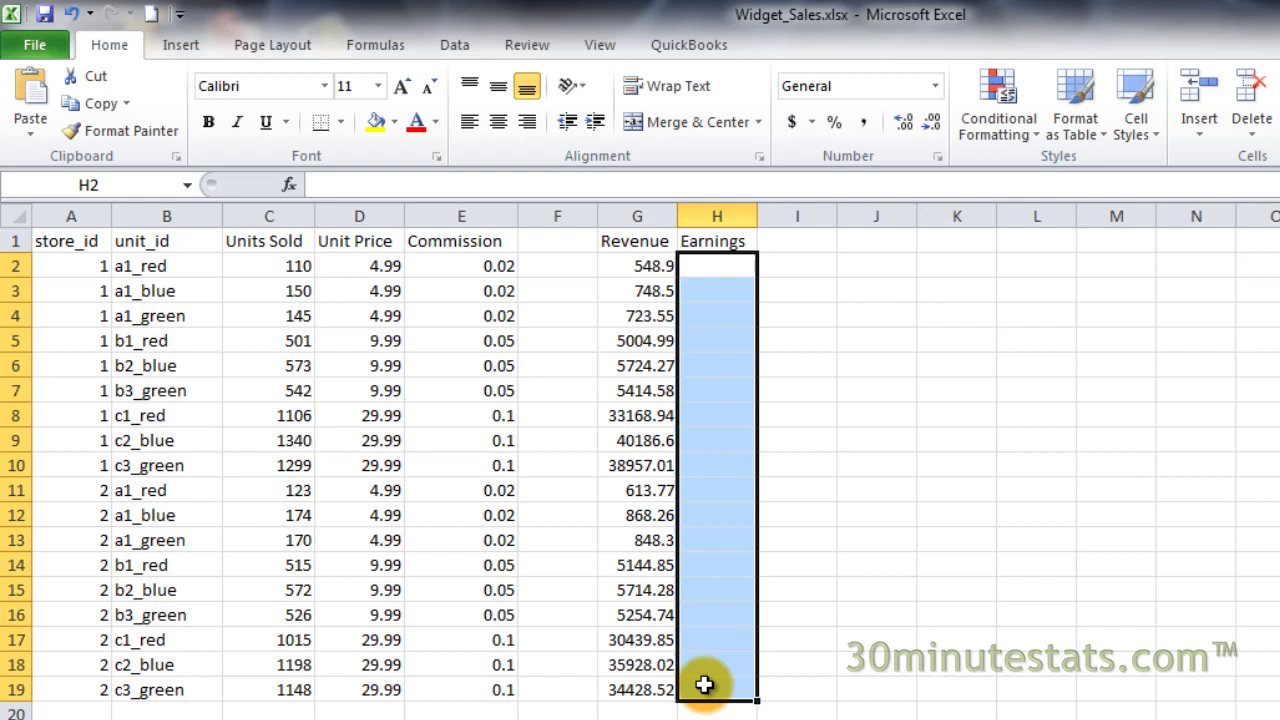
pyautogui.write('=')
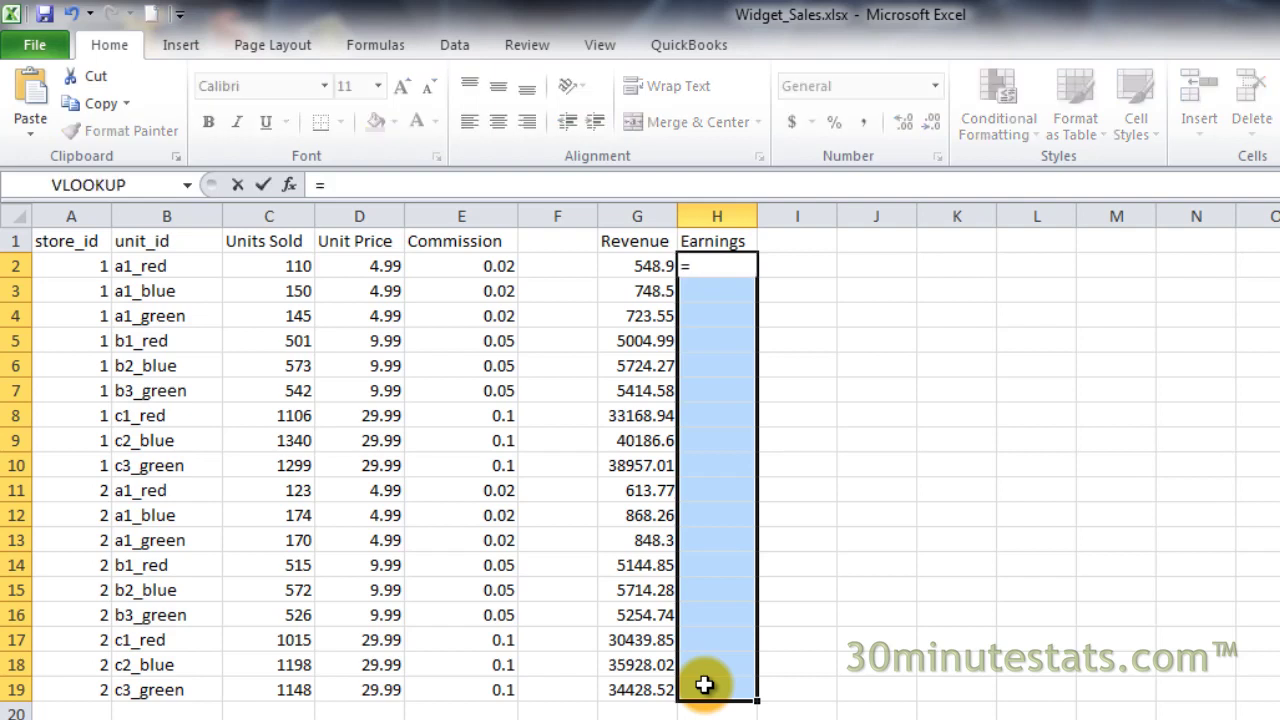
pyautogui.write('G2')
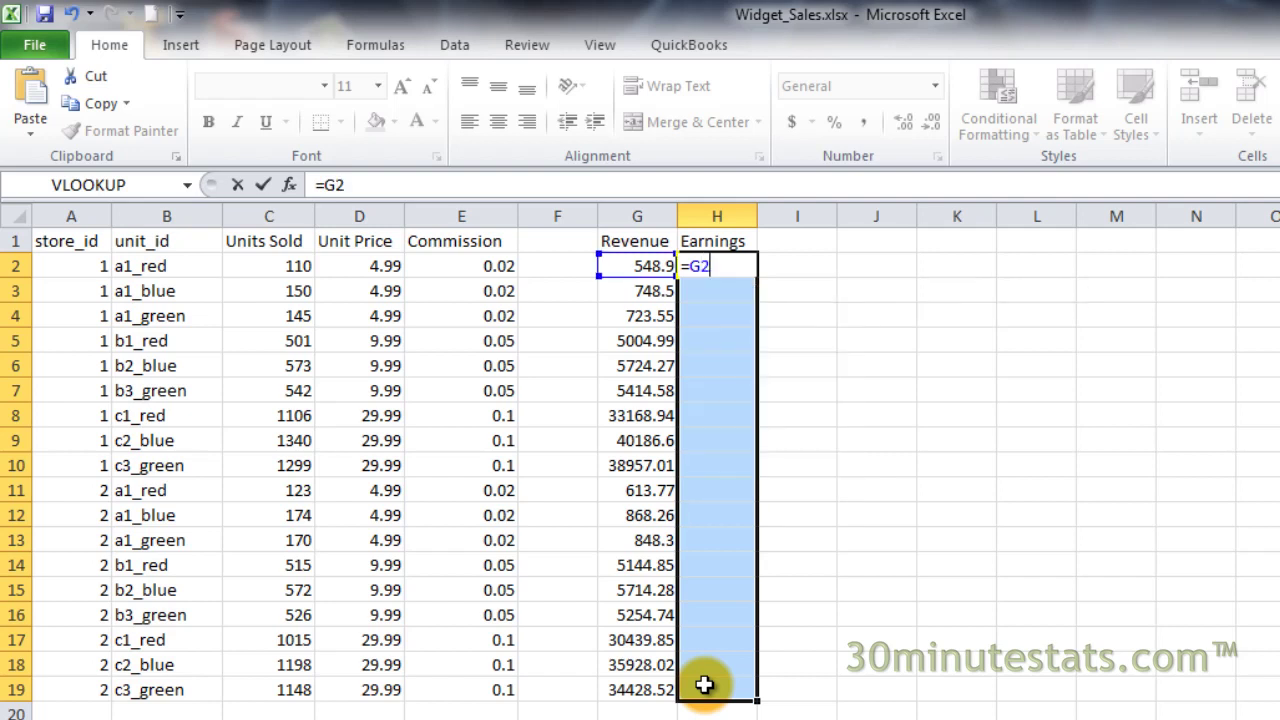
pyautogui.write(':G19')
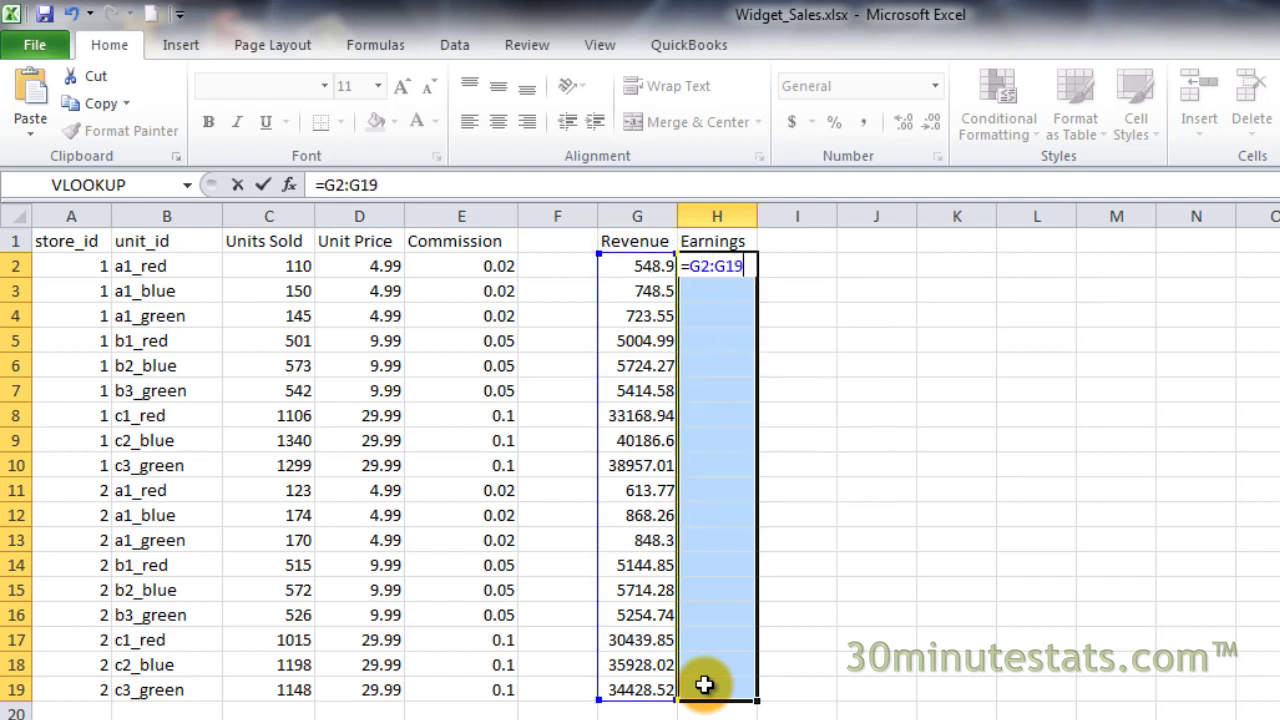
pyautogui.write('*E2:')
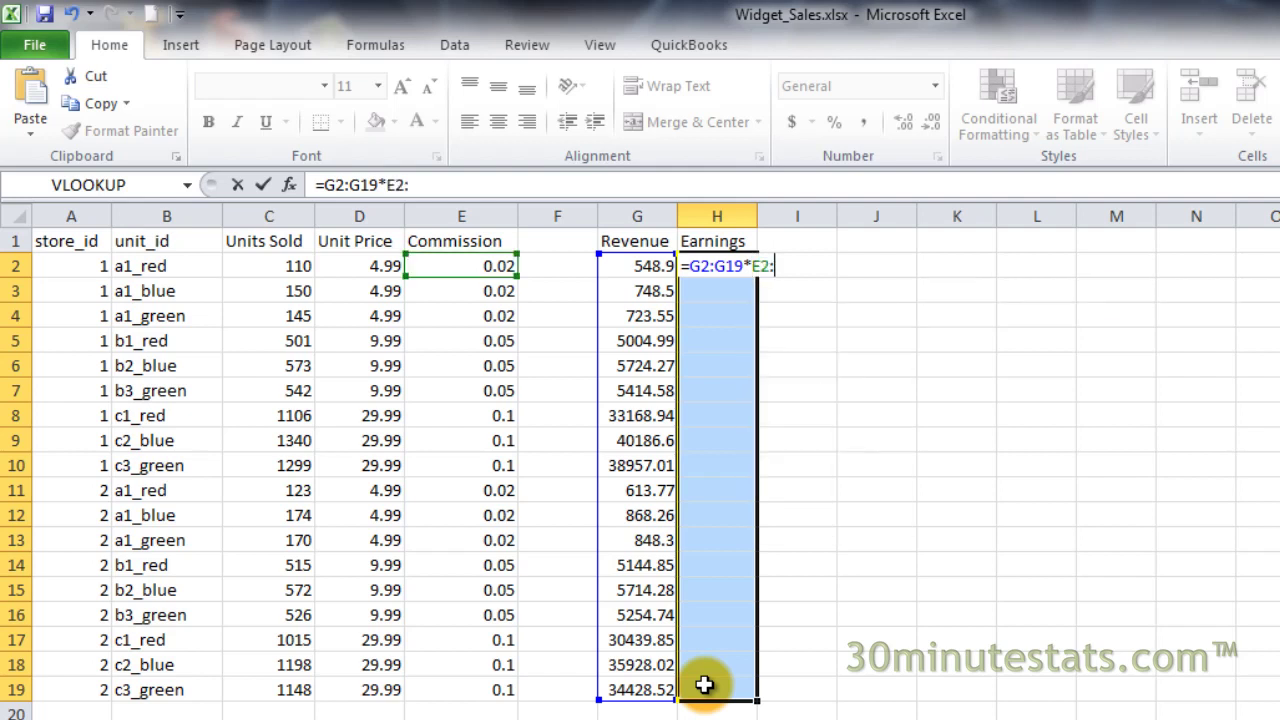
pyautogui.write('E19')
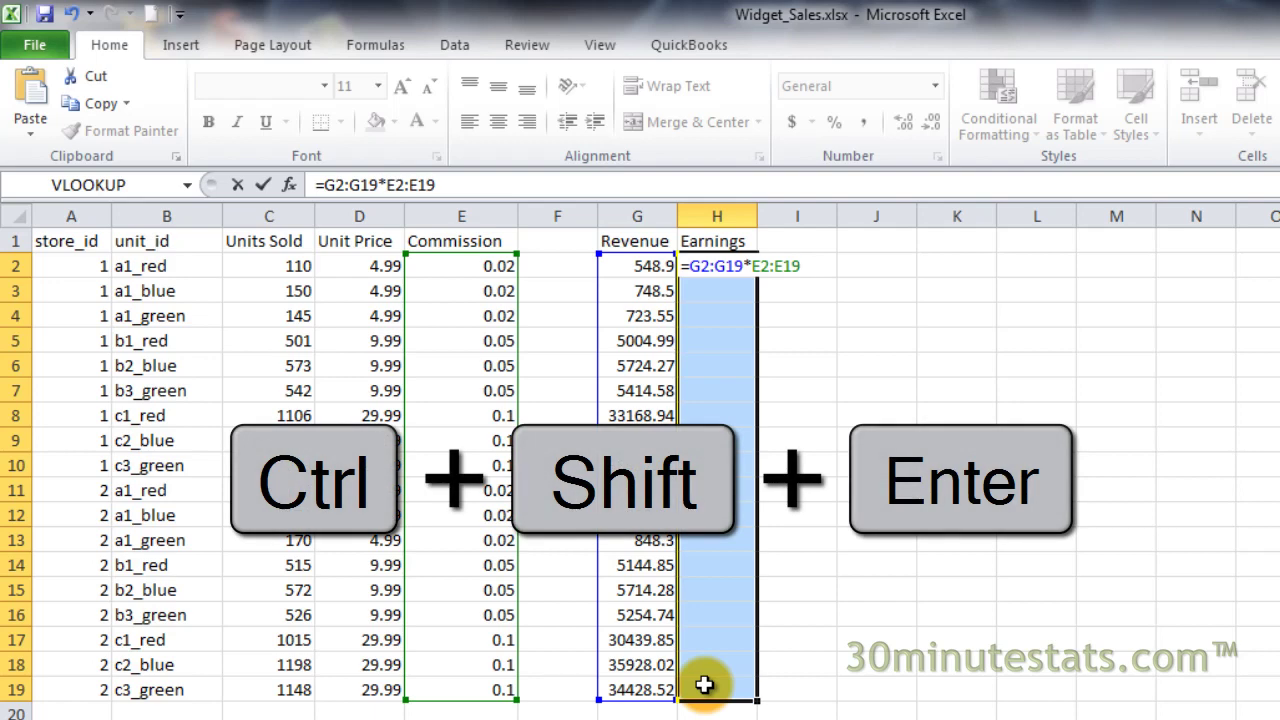
# - Commit {=G2:G19*E2:E19} as an array formula in H2:H19 and verify it in cells H4–H19
pyautogui.hotkey('ctrl', 'shift', 'Return')
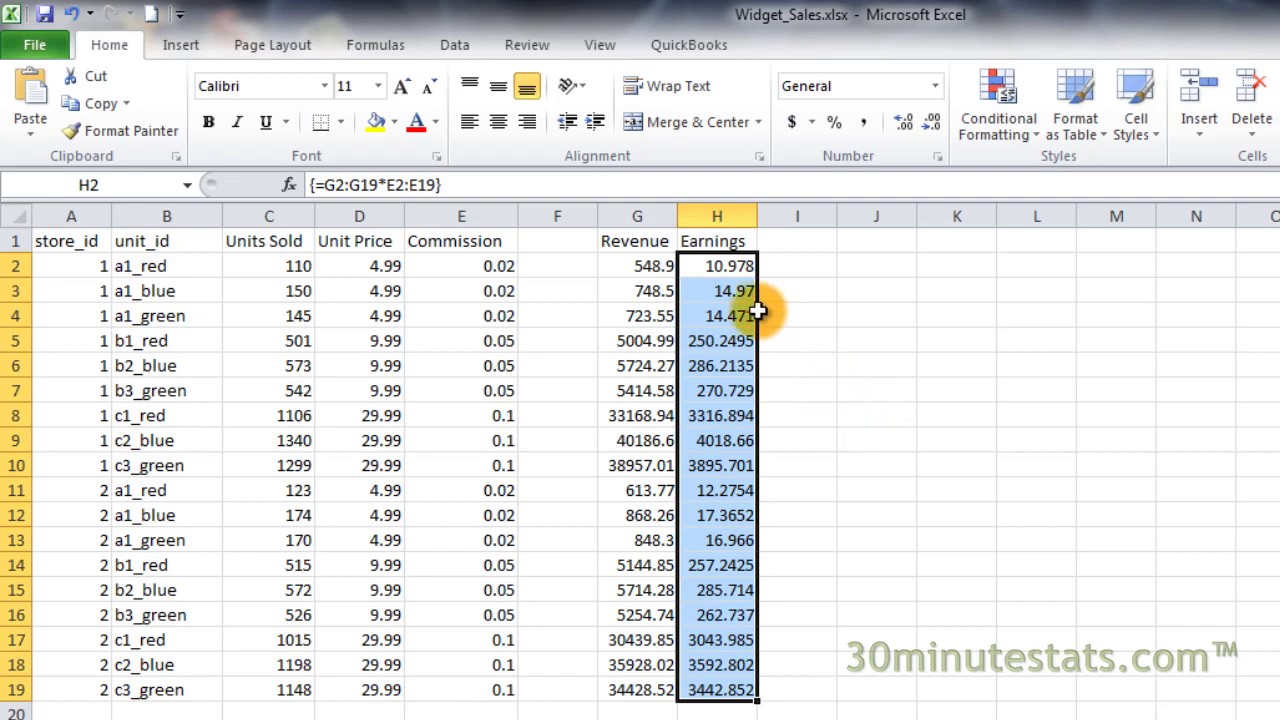
pyautogui.click(726, 314)
pyautogui.click(724, 391)
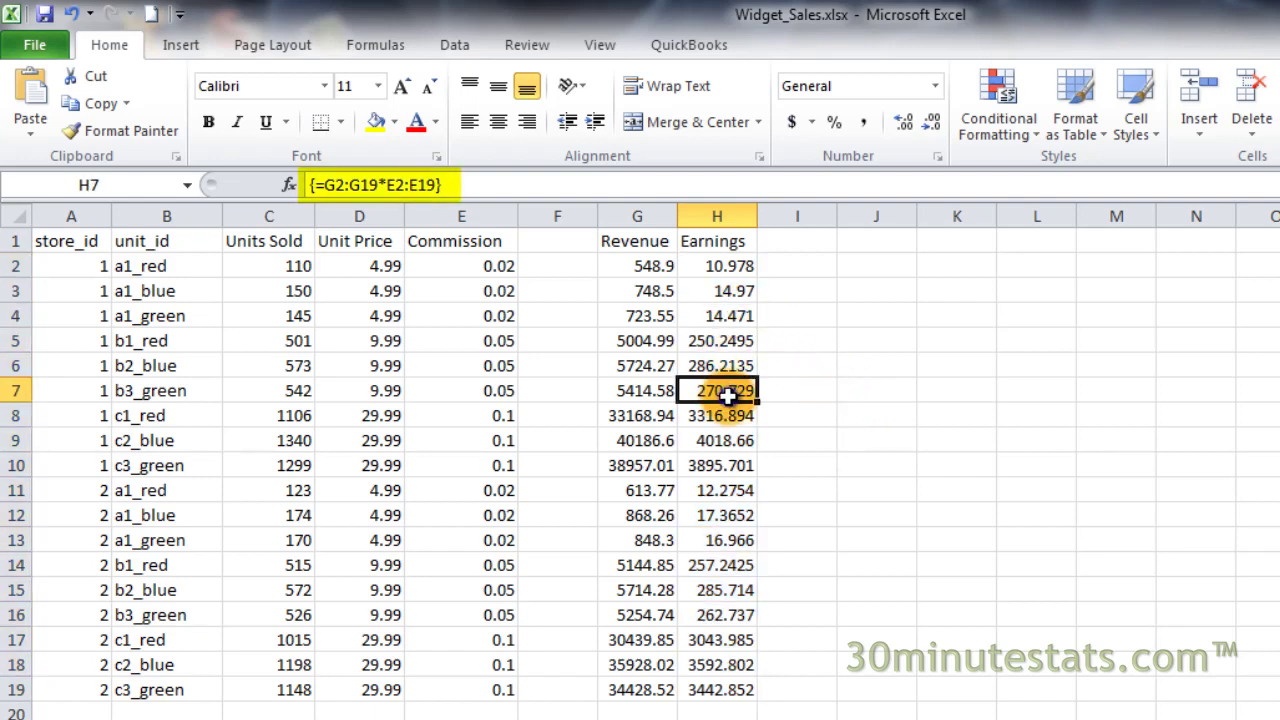
pyautogui.click(736, 468)
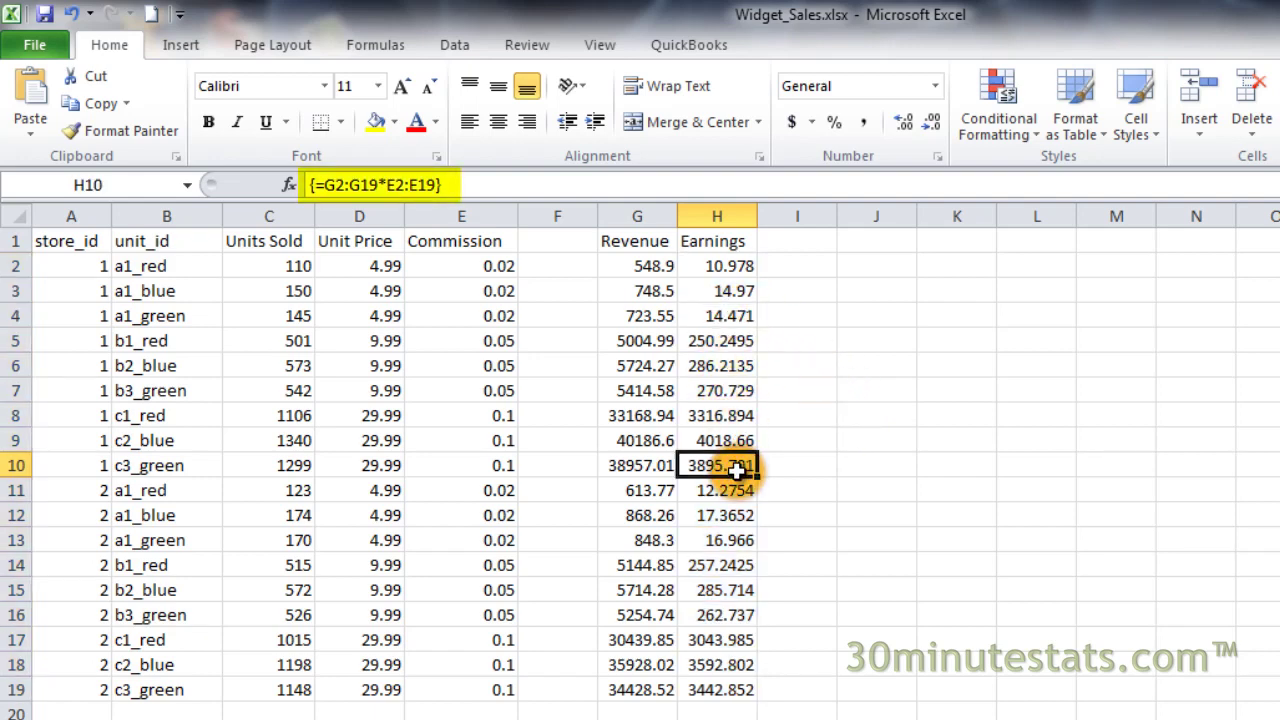
pyautogui.click(730, 613)
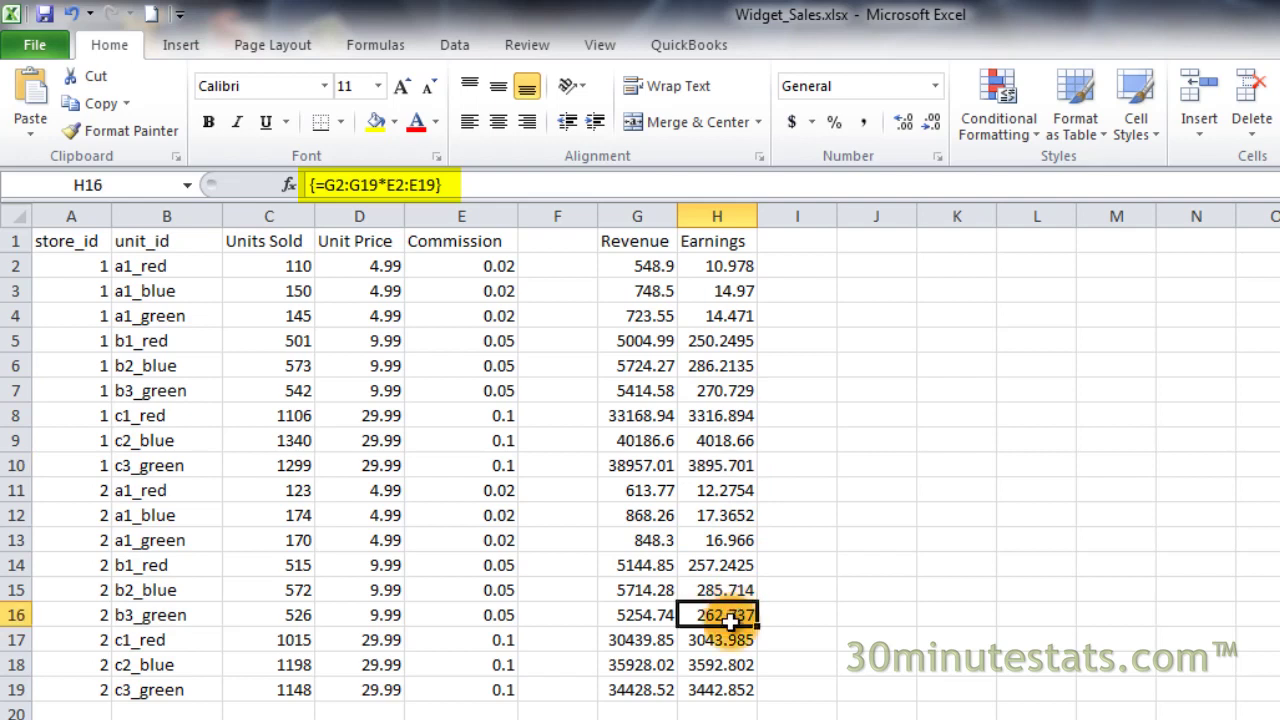
pyautogui.click(733, 697)
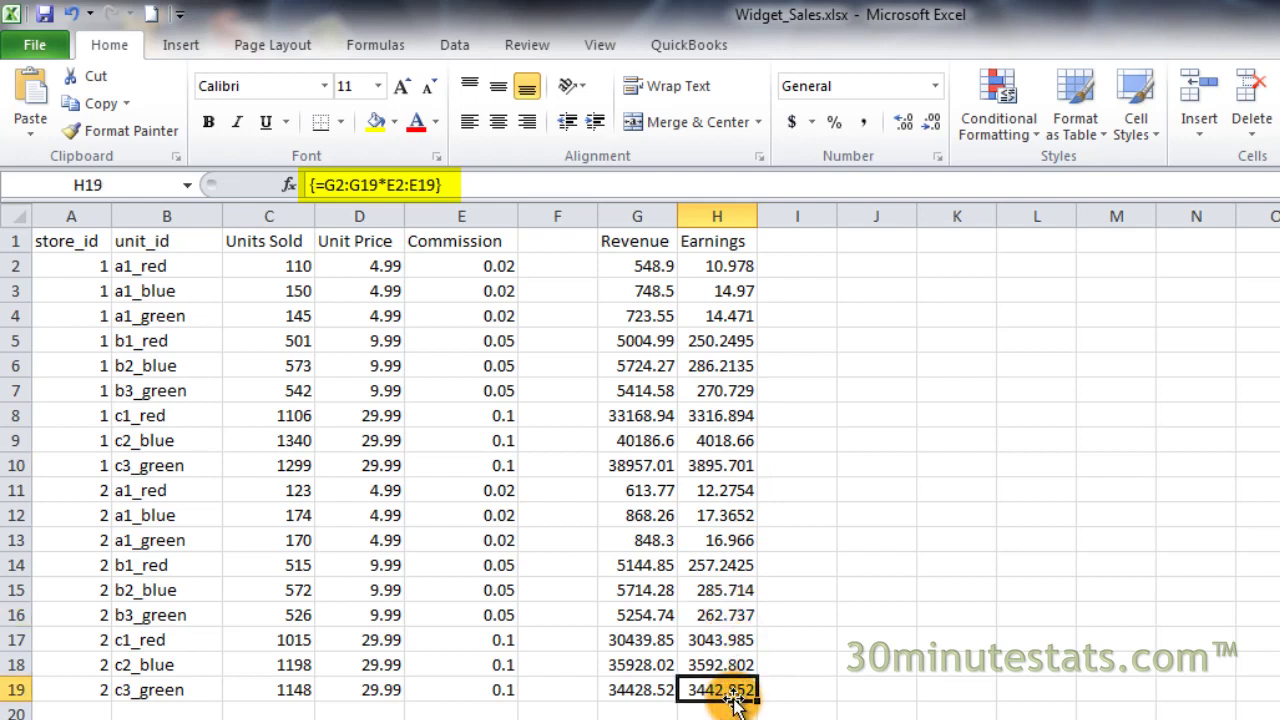